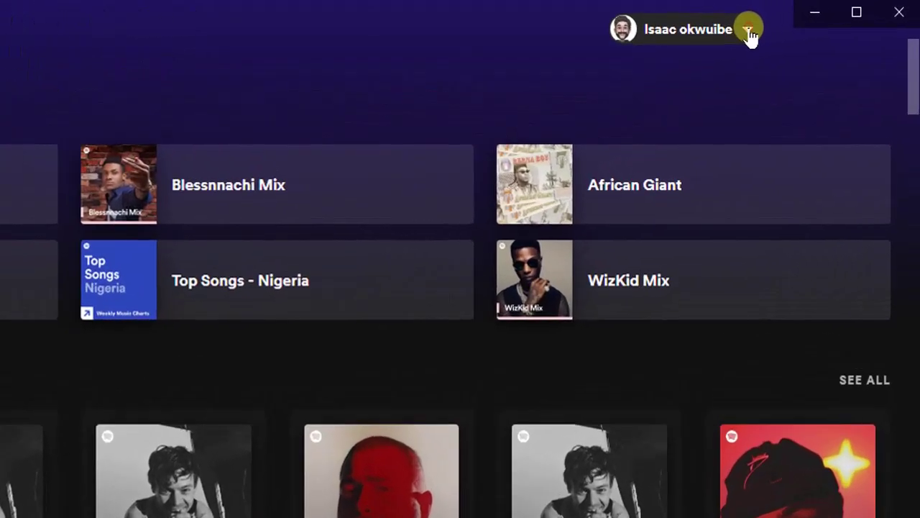
Switch on Show Local Files in Spotify's Settings, then go back to the Home page
{"action": "left_click", "coordinate": [815, 19]}
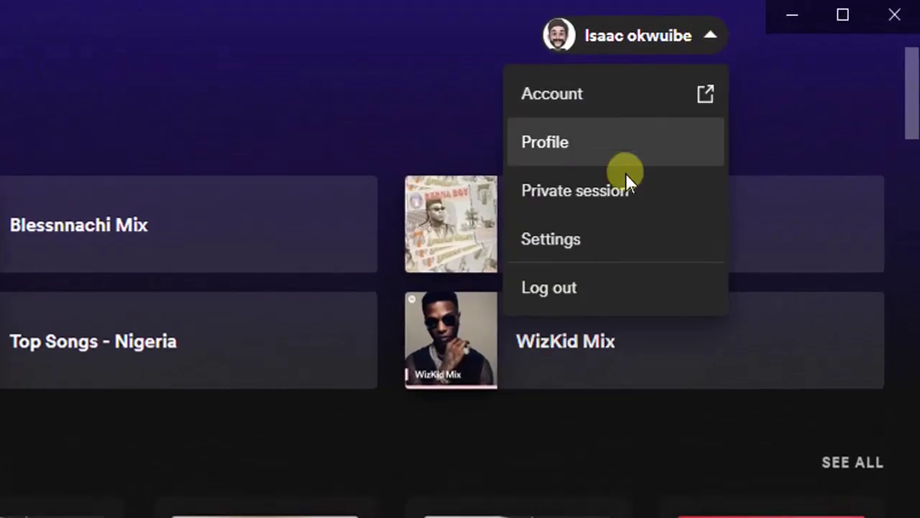
{"action": "left_click", "coordinate": [584, 236]}
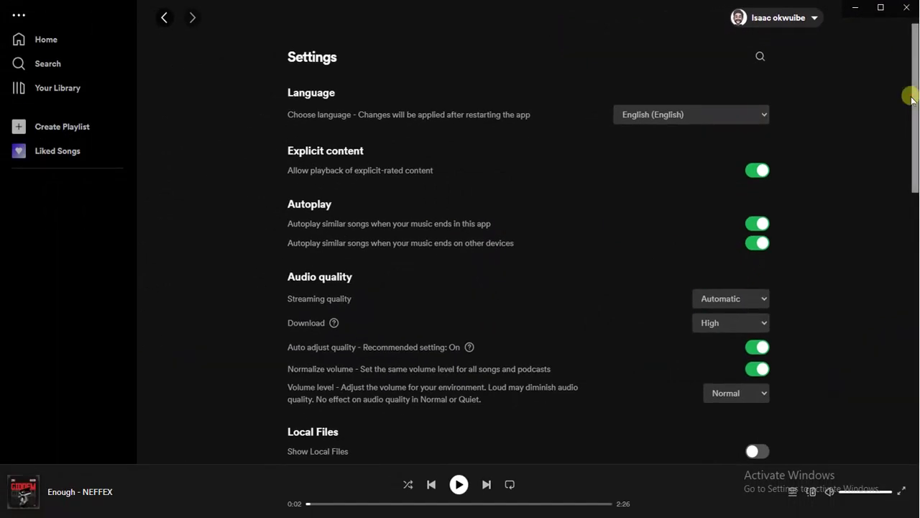
{"action": "left_click_drag", "start_coordinate": [911, 97], "coordinate": [911, 168]}
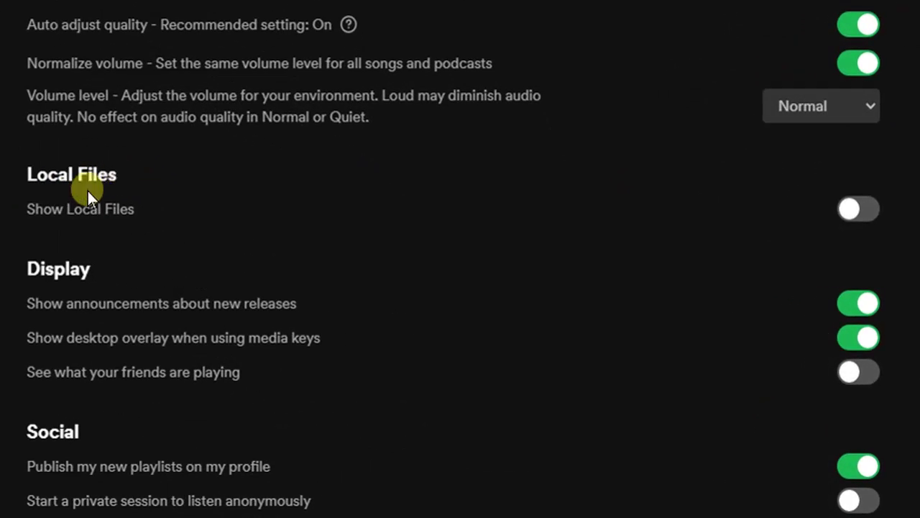
{"action": "left_click", "coordinate": [853, 220]}
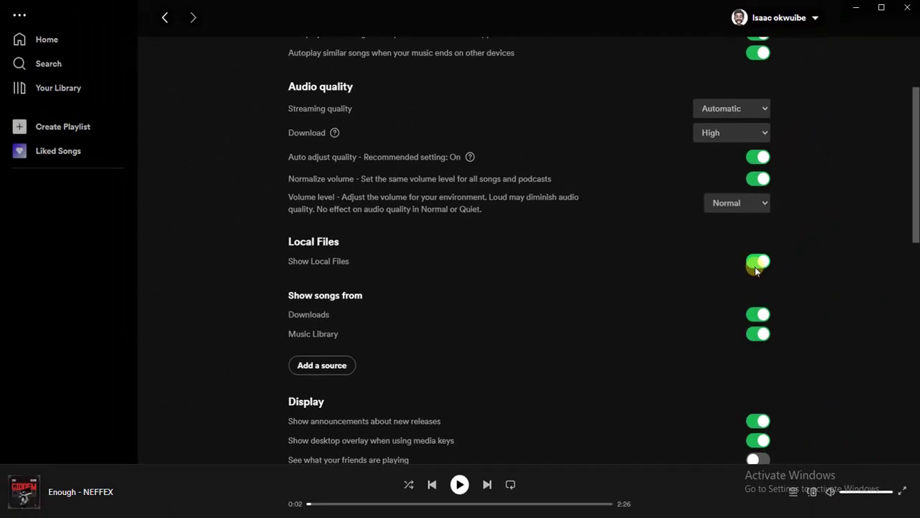
{"action": "left_click", "coordinate": [27, 39]}
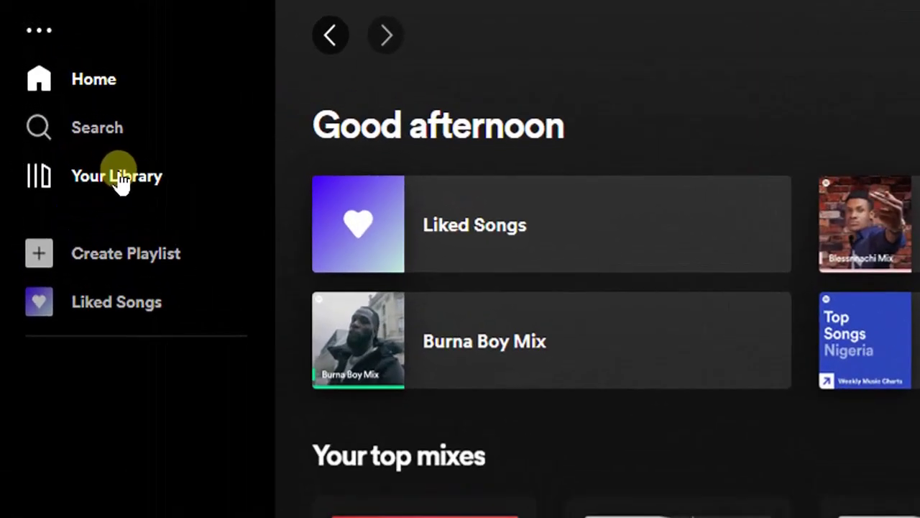
Create a new empty playlist, My Playlist #1, from Your Library's Playlists tab
{"action": "left_click", "coordinate": [59, 122]}
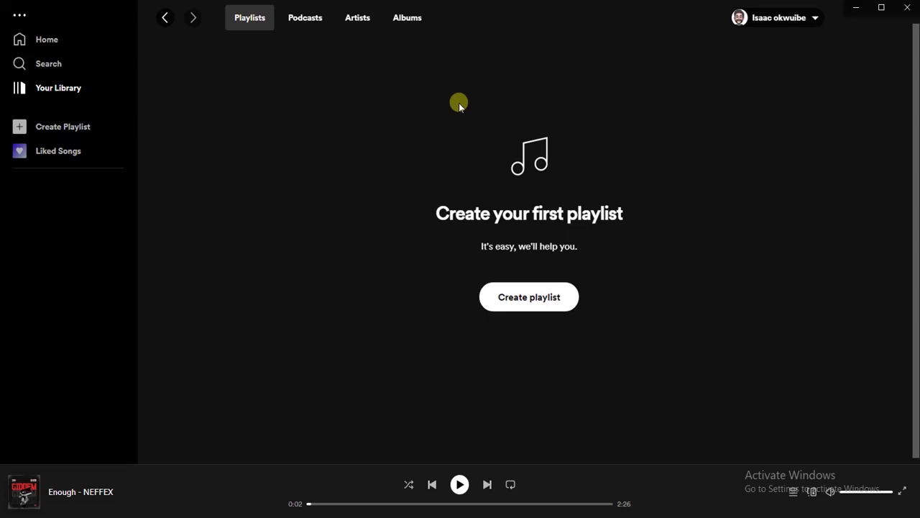
{"action": "left_click", "coordinate": [536, 300]}
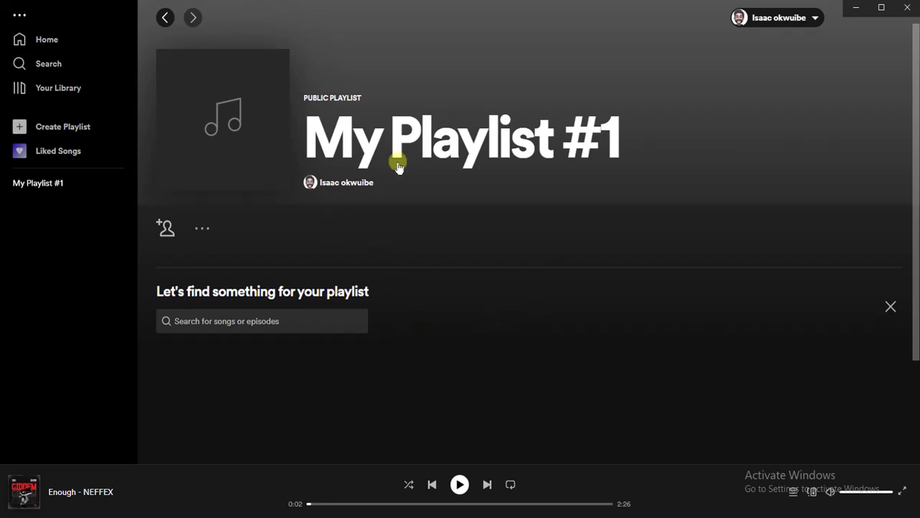
Rename My Playlist #1 to 'song upload' in Edit details and save it
{"action": "left_click", "coordinate": [619, 131]}
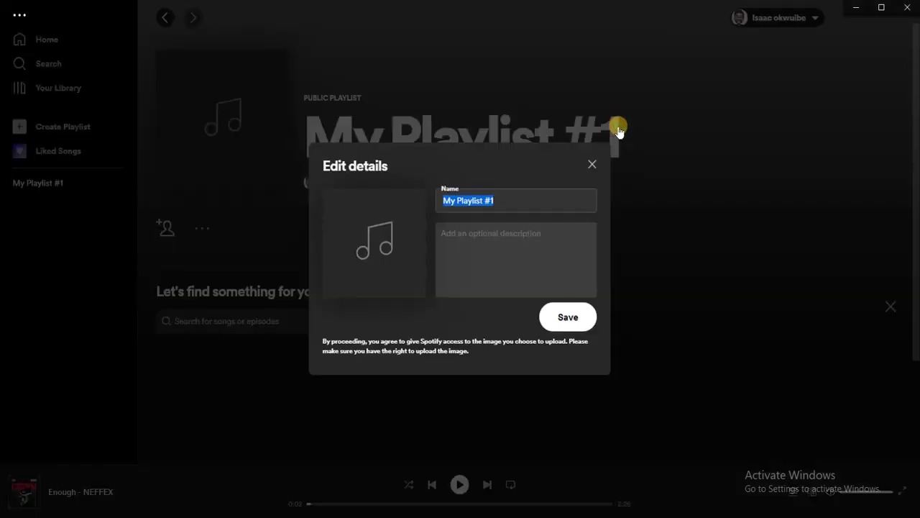
{"action": "left_click", "coordinate": [495, 201]}
{"action": "key", "text": "BackSpace"}
{"action": "key", "text": "BackSpace"}
{"action": "key", "text": "BackSpace"}
{"action": "key", "text": "BackSpace"}
{"action": "key", "text": "BackSpace"}
{"action": "key", "text": "BackSpace"}
{"action": "key", "text": "BackSpace"}
{"action": "key", "text": "BackSpace"}
{"action": "key", "text": "BackSpace"}
{"action": "key", "text": "BackSpace"}
{"action": "key", "text": "BackSpace"}
{"action": "key", "text": "BackSpace"}
{"action": "key", "text": "BackSpace"}
{"action": "key", "text": "BackSpace"}
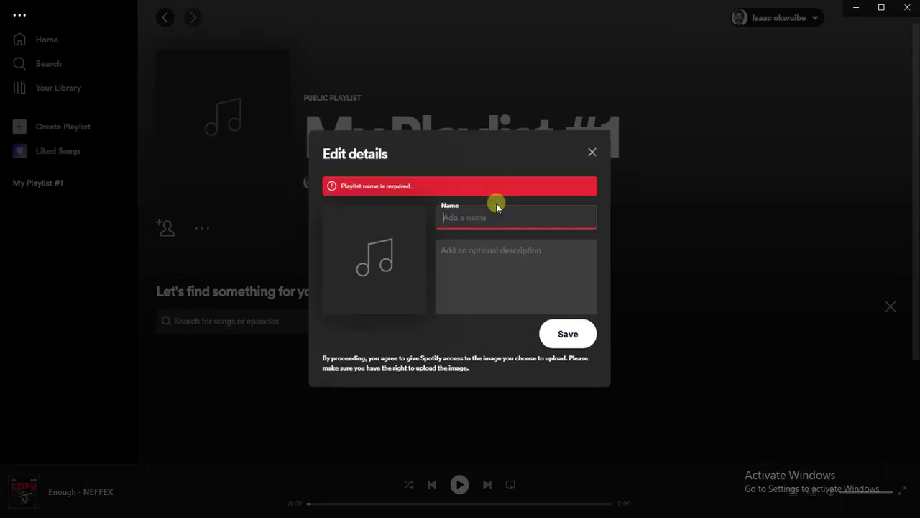
{"action": "type", "text": "s"}
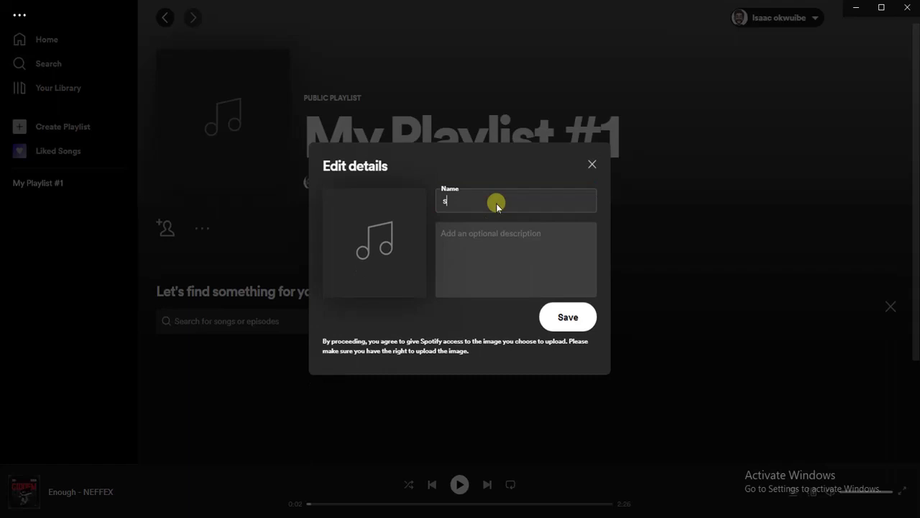
{"action": "type", "text": "ong upload"}
{"action": "left_click", "coordinate": [567, 320]}
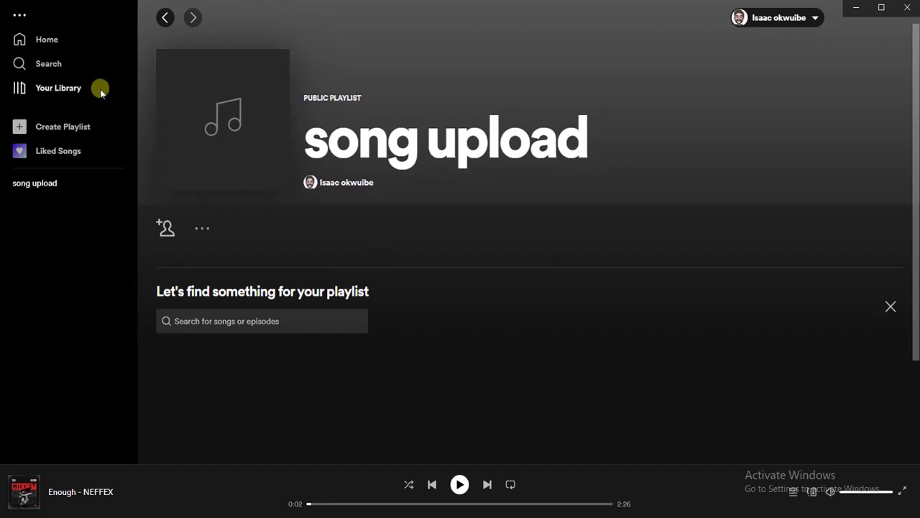
Open the Local Files playlist and scroll its track list to find River, Emeli Sande and Casper
{"action": "left_click", "coordinate": [34, 43]}
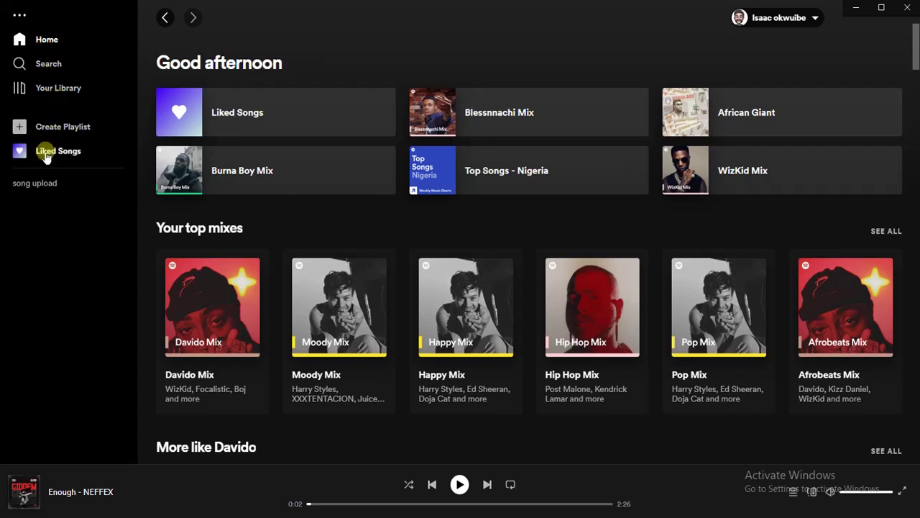
{"action": "left_click", "coordinate": [43, 90]}
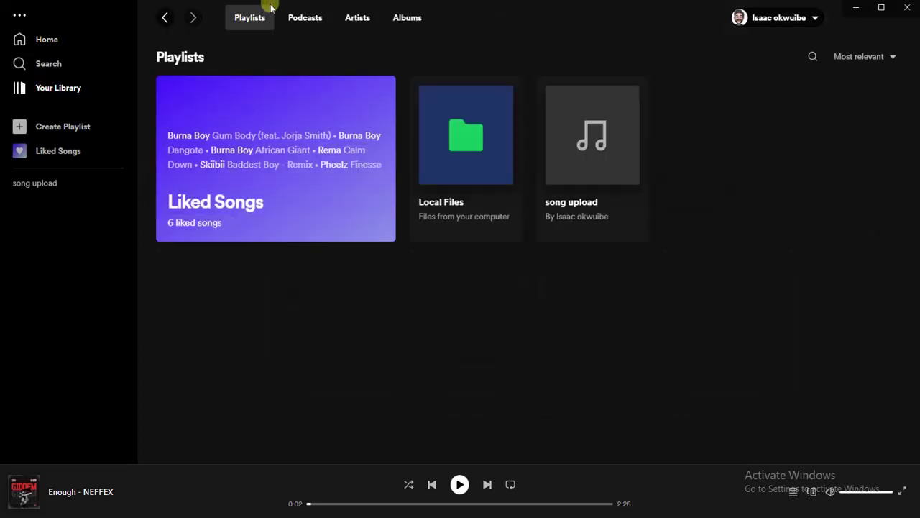
{"action": "mouse_move", "coordinate": [366, 227]}
{"action": "left_click", "coordinate": [466, 184]}
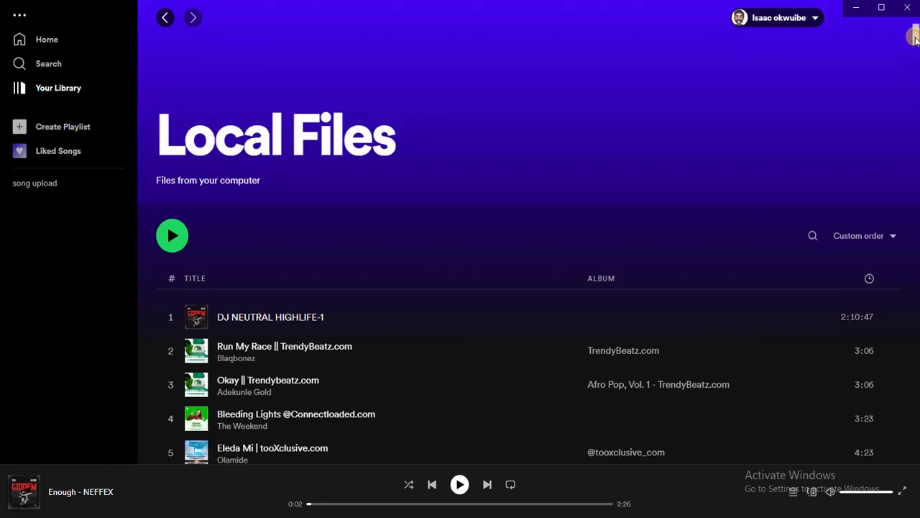
{"action": "scroll", "coordinate": [916, 39], "scroll_direction": "down", "scroll_amount": 5}
{"action": "scroll", "coordinate": [916, 36], "scroll_direction": "up", "scroll_amount": 5}
{"action": "scroll", "coordinate": [914, 37], "scroll_direction": "down", "scroll_amount": 2}
{"action": "scroll", "coordinate": [914, 39], "scroll_direction": "down", "scroll_amount": 3}
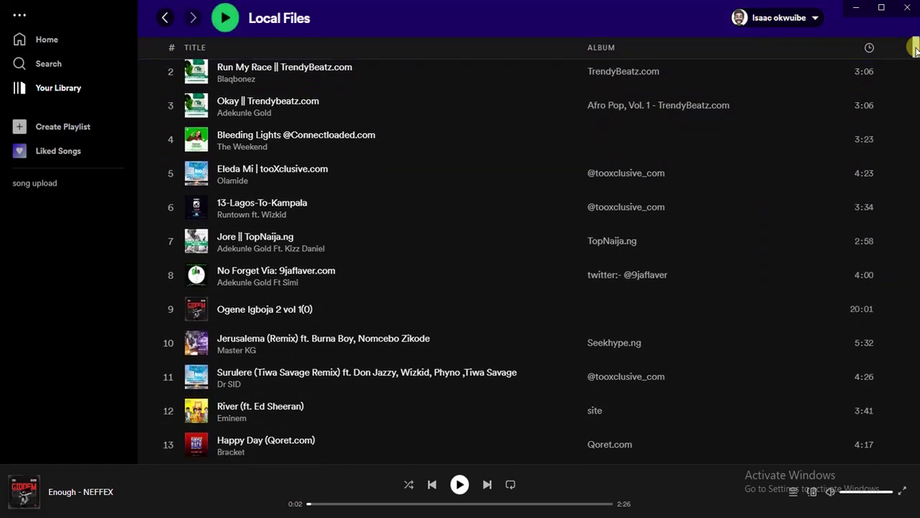
{"action": "scroll", "coordinate": [916, 47], "scroll_direction": "down", "scroll_amount": 1}
{"action": "scroll", "coordinate": [916, 36], "scroll_direction": "up", "scroll_amount": 5}
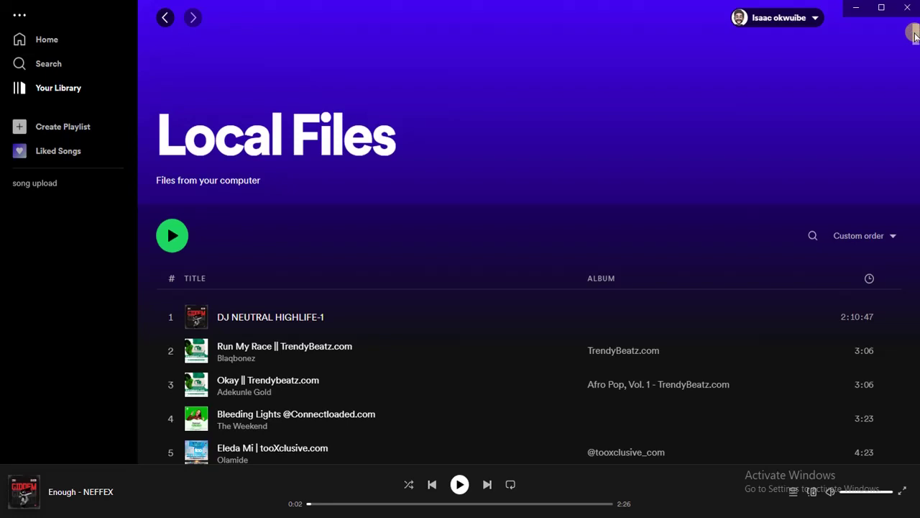
{"action": "left_click_drag", "start_coordinate": [914, 36], "coordinate": [915, 57]}
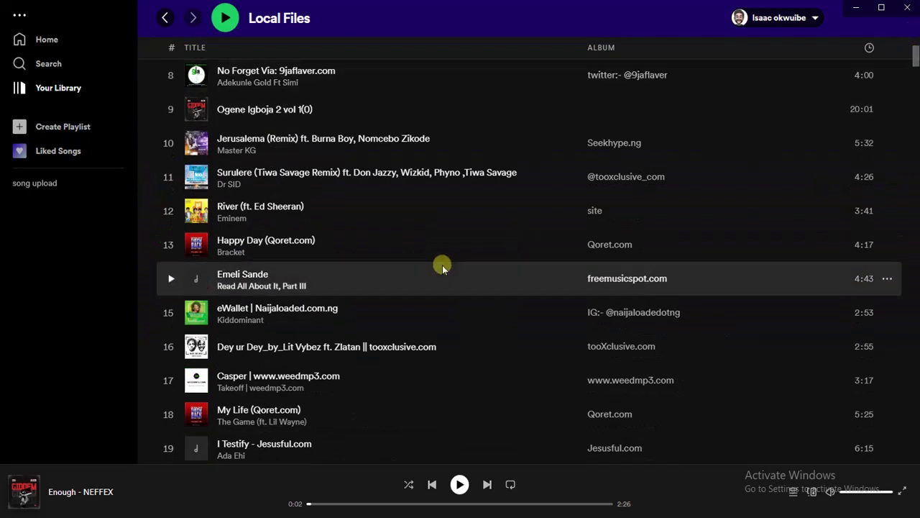
Add the River, Emeli Sande and Casper tracks to the 'song upload' playlist
{"action": "right_click", "coordinate": [404, 217]}
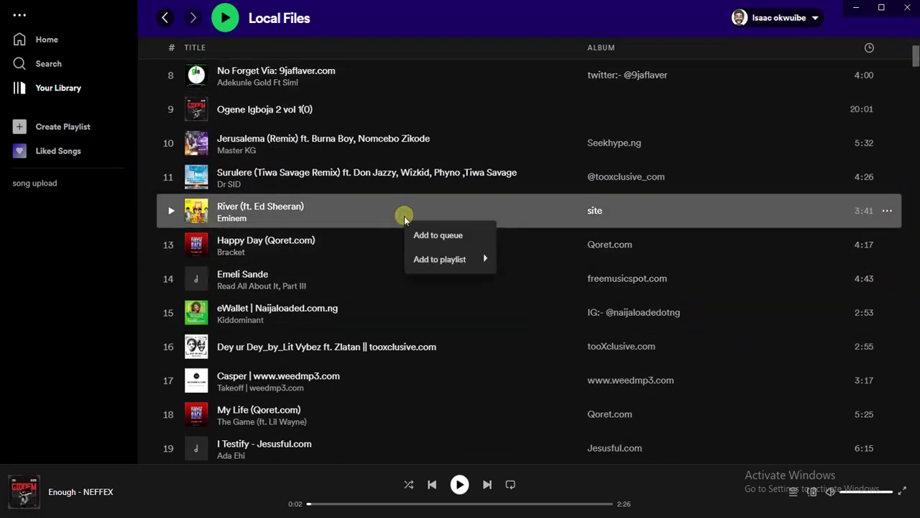
{"action": "mouse_move", "coordinate": [422, 259]}
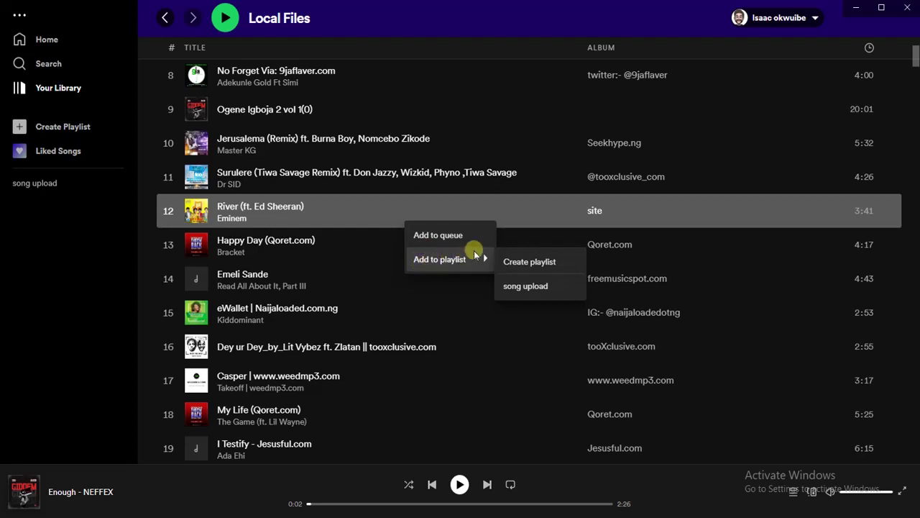
{"action": "left_click", "coordinate": [503, 287]}
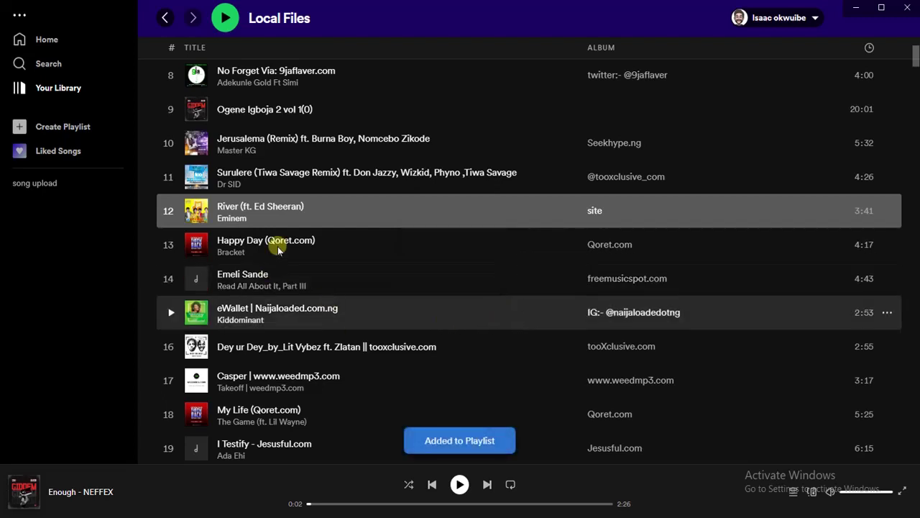
{"action": "right_click", "coordinate": [285, 288]}
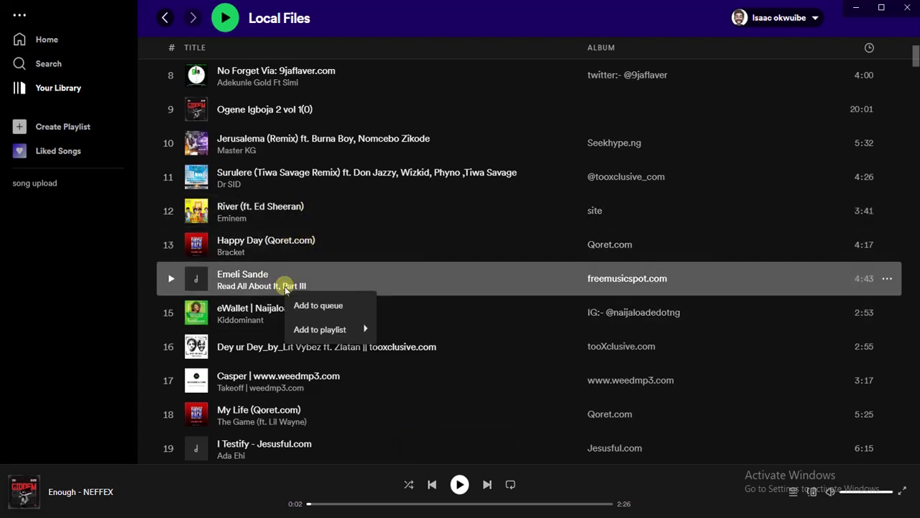
{"action": "mouse_move", "coordinate": [310, 327]}
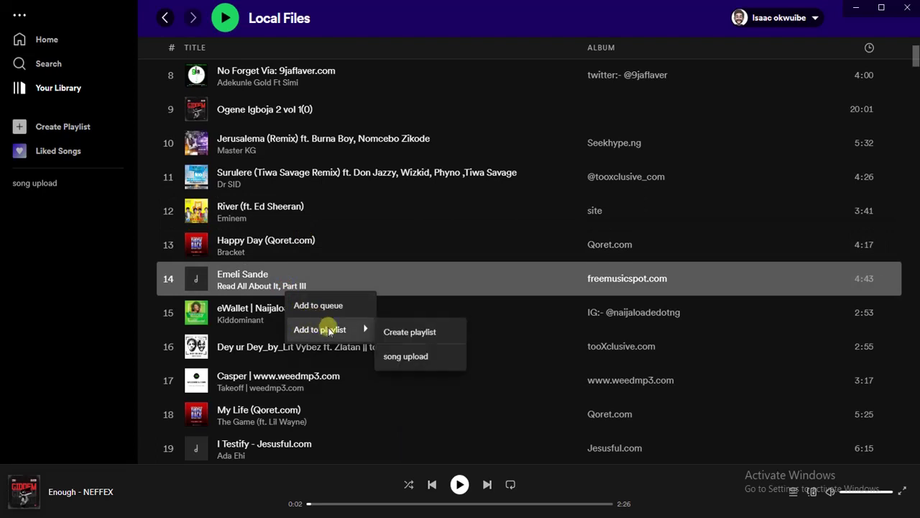
{"action": "left_click", "coordinate": [396, 356]}
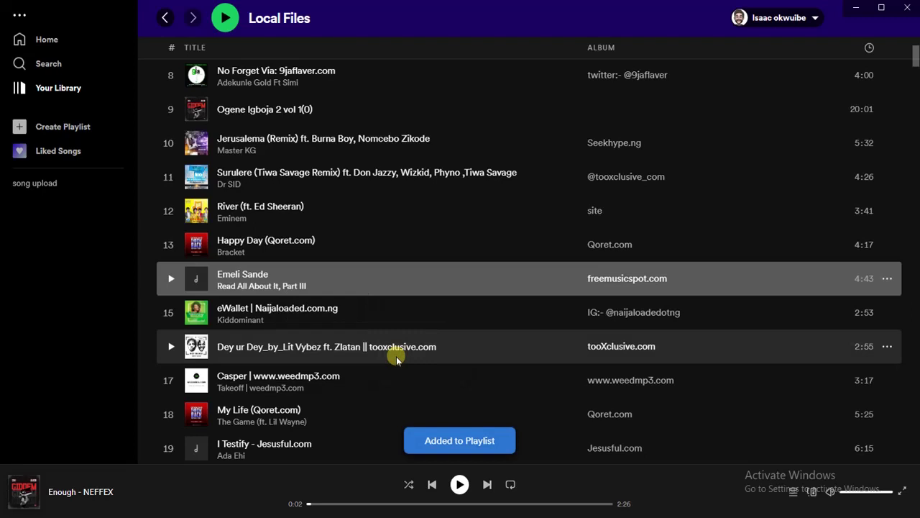
{"action": "right_click", "coordinate": [248, 388]}
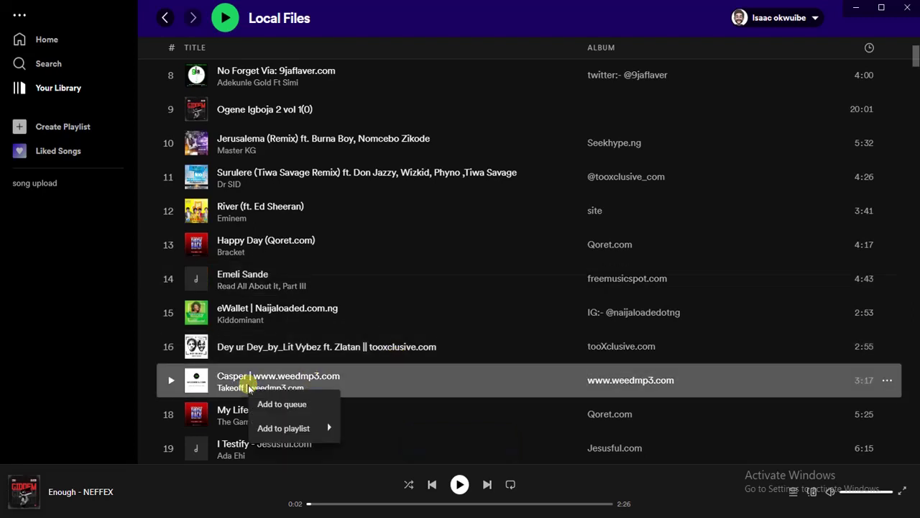
{"action": "mouse_move", "coordinate": [272, 430]}
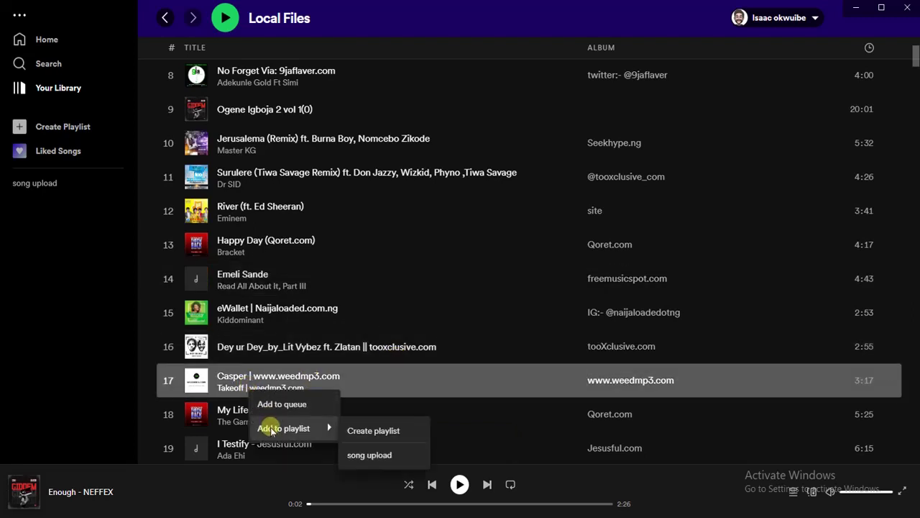
{"action": "left_click", "coordinate": [357, 453]}
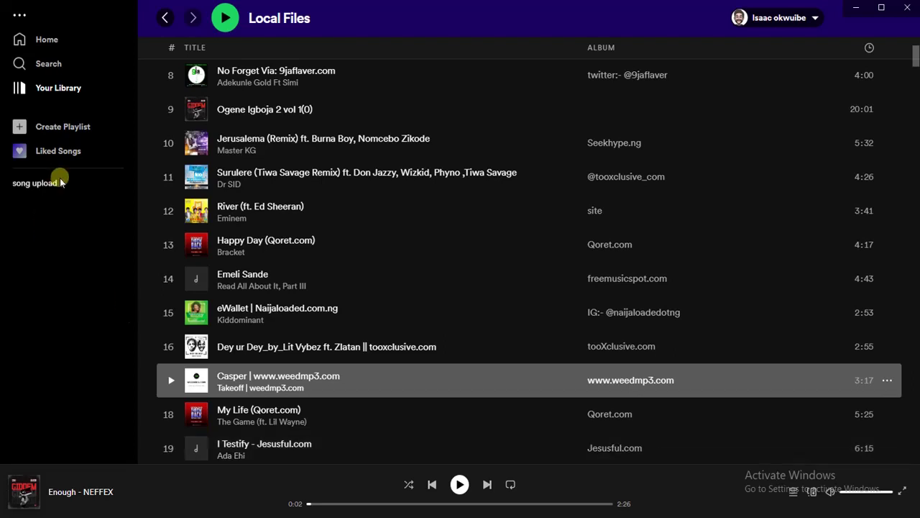
Open 'song upload' from Your Library, showing its 3 songs, 11 min 41 sec
{"action": "left_click", "coordinate": [61, 104]}
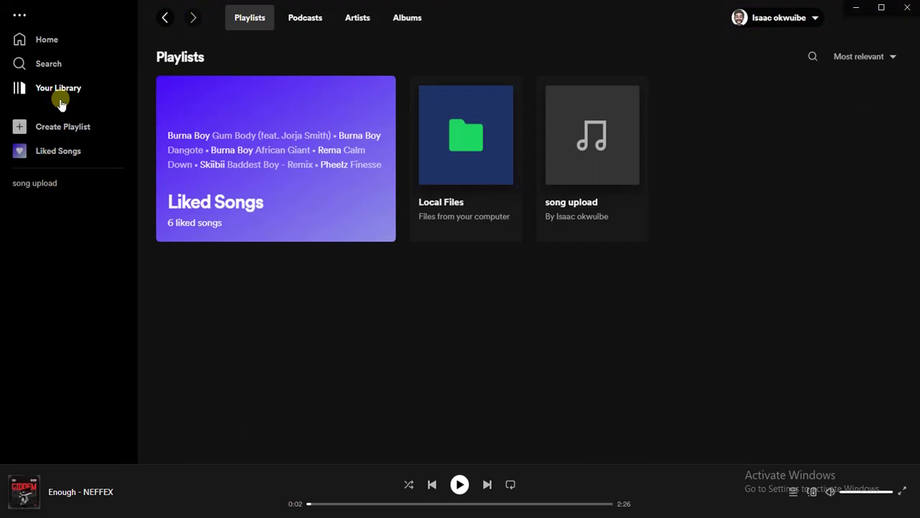
{"action": "left_click", "coordinate": [554, 147]}
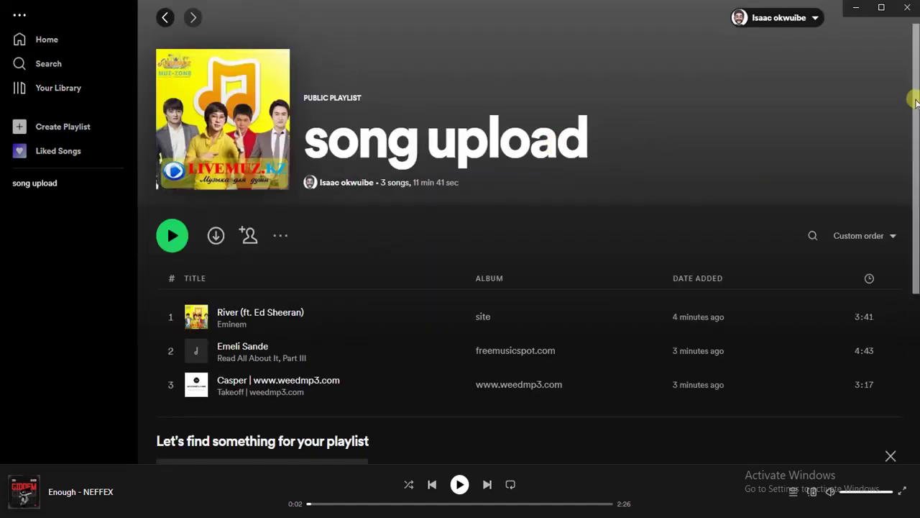
{"action": "left_click_drag", "start_coordinate": [914, 102], "coordinate": [915, 107]}
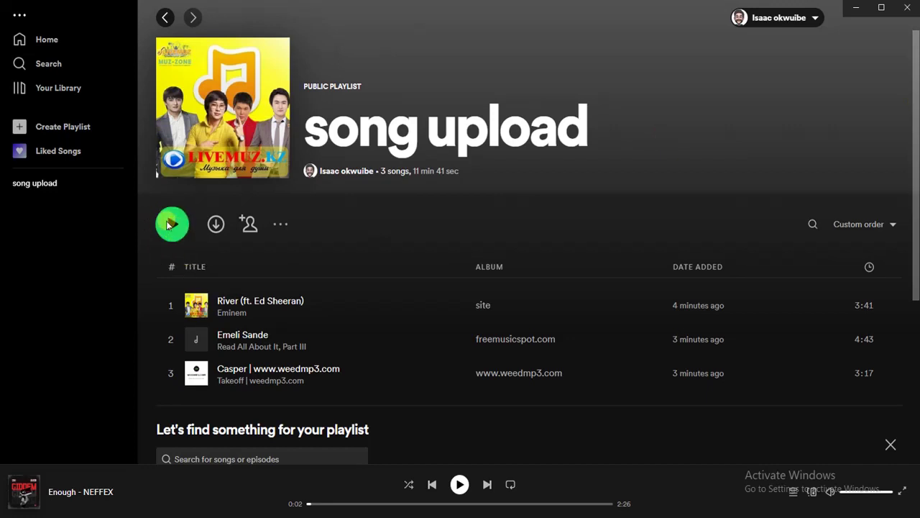
Download the 'song upload' playlist, start then pause River, and go back to Home
{"action": "left_click", "coordinate": [217, 223]}
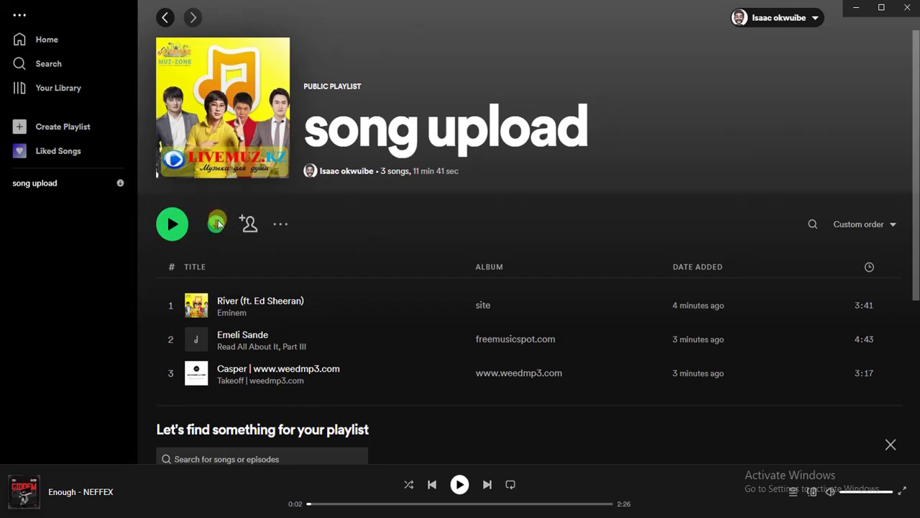
{"action": "left_click", "coordinate": [170, 307]}
{"action": "left_click", "coordinate": [169, 307]}
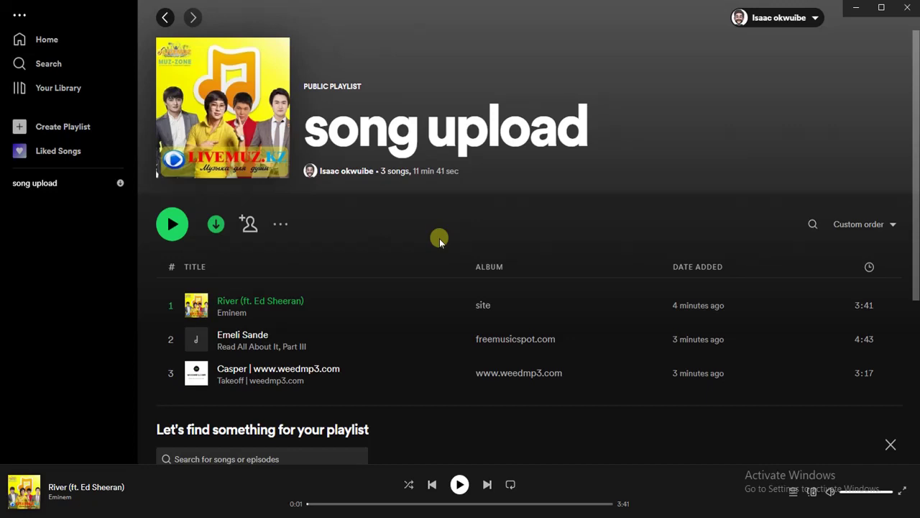
{"action": "left_click", "coordinate": [47, 65]}
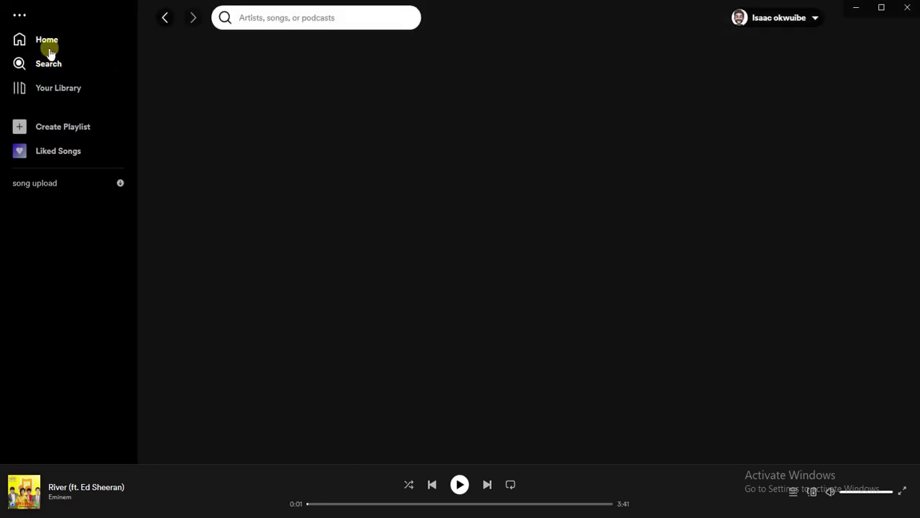
{"action": "left_click", "coordinate": [49, 47]}
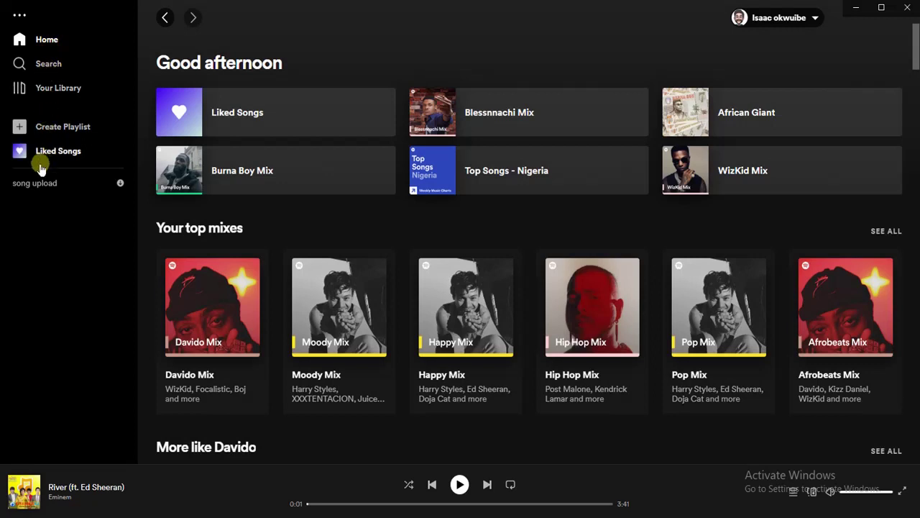